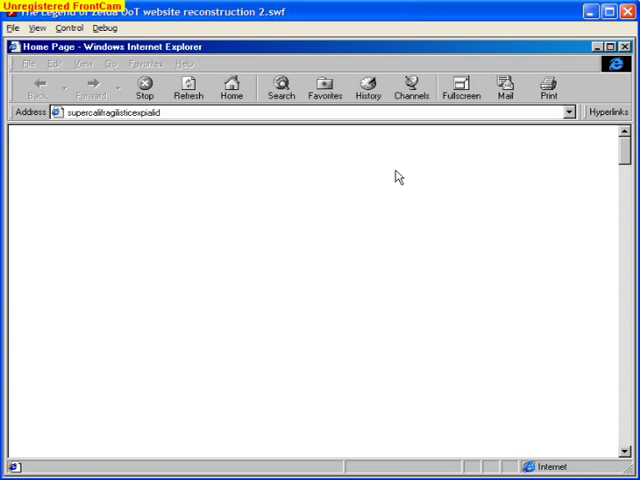
right_click(213, 183)
click(220, 190)
right_click(183, 172)
click(213, 180)
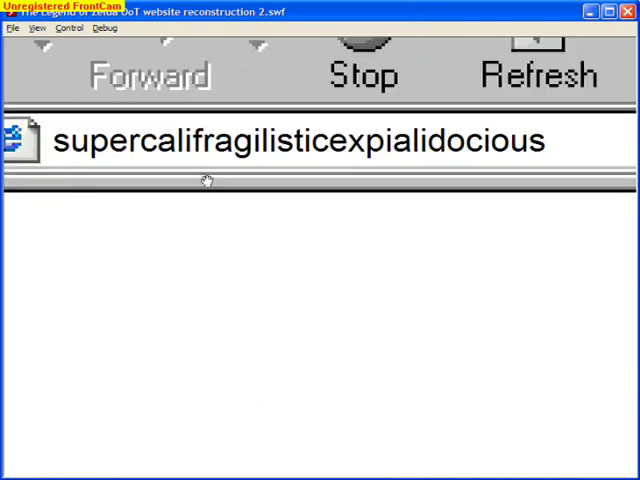
mouse_move(121, 219)
mouse_down()
mouse_move(379, 429)
mouse_move(121, 429)
mouse_up()
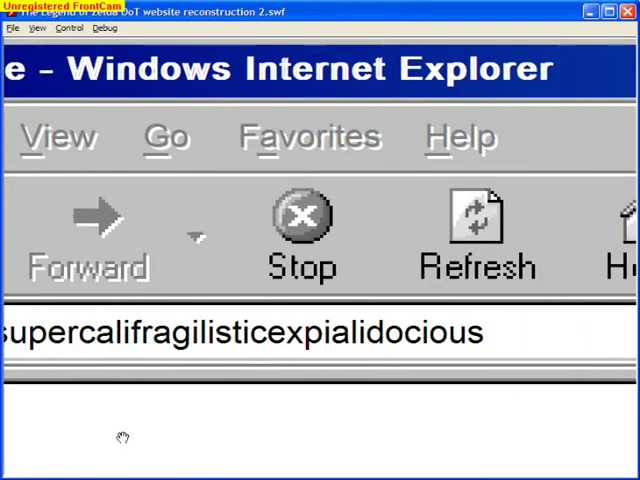
right_click(121, 429)
click(154, 261)
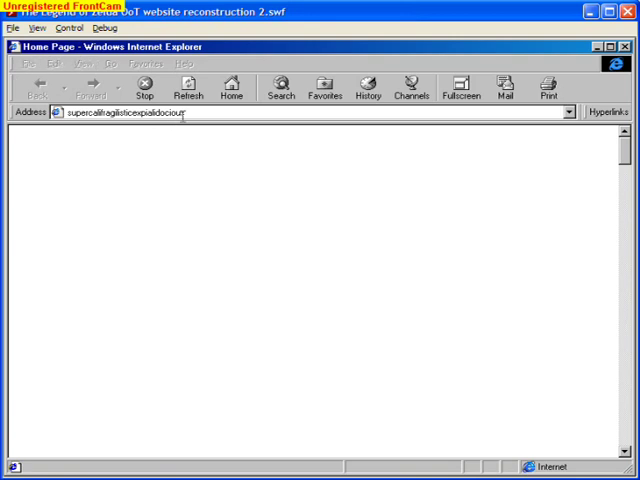
- Select and delete the long word in the mock address field, leaving room for the google URL
drag(186, 112, 52, 112)
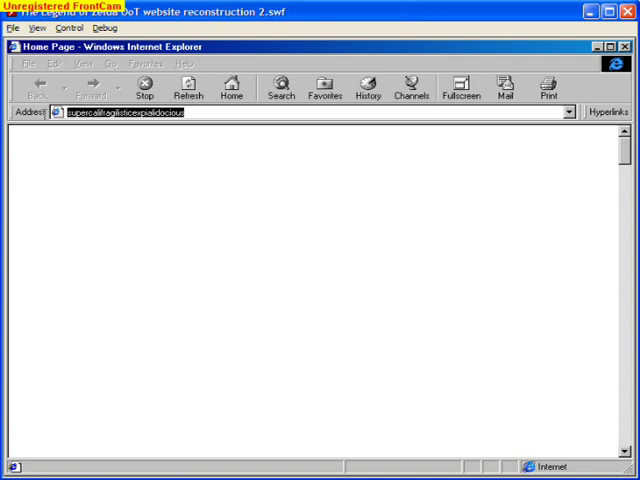
key(BackSpace)
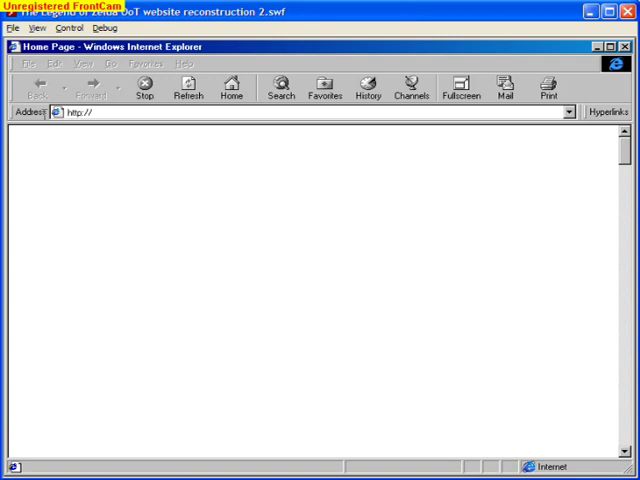
text(google.co.uk)
right_click(598, 112)
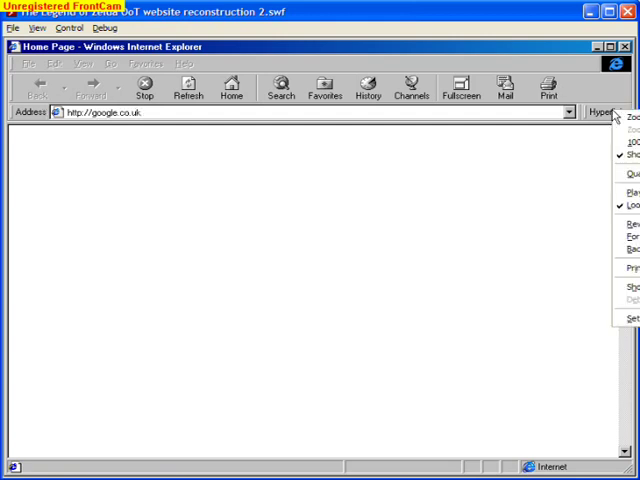
right_click(367, 126)
right_click(343, 116)
right_click(186, 150)
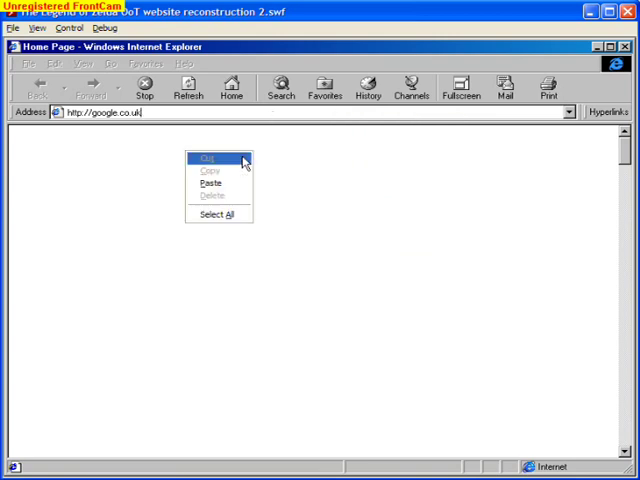
right_click(314, 160)
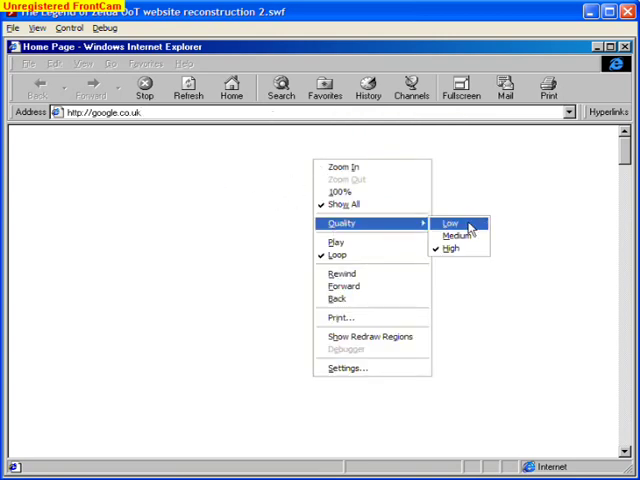
click(449, 224)
right_click(145, 175)
mouse_move(201, 236)
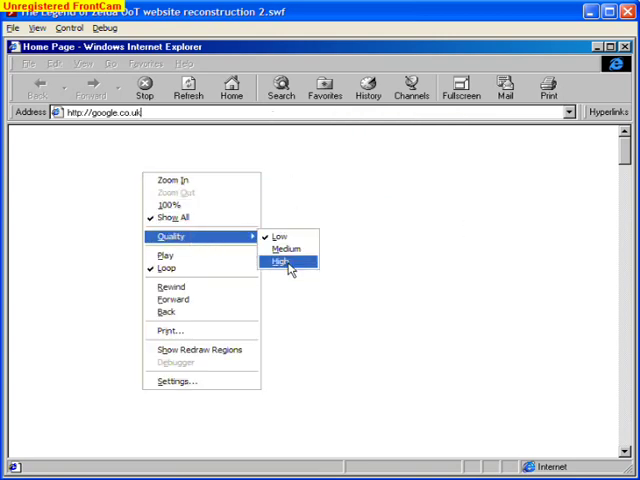
click(288, 263)
click(150, 112)
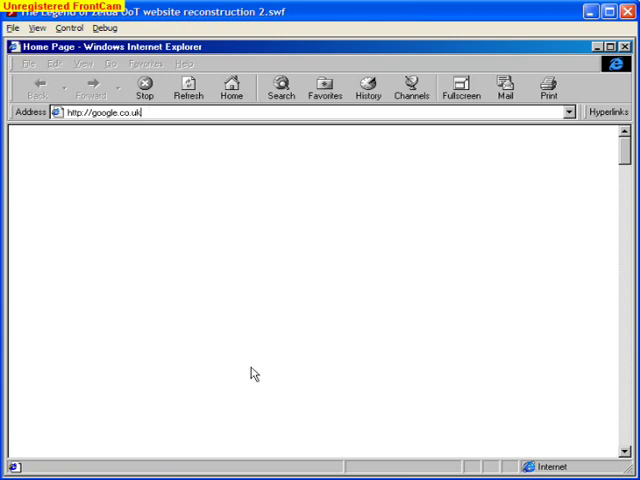
- Click the address field and player window so the address reverts to supercalifragilisticexpialidocious
click(142, 111)
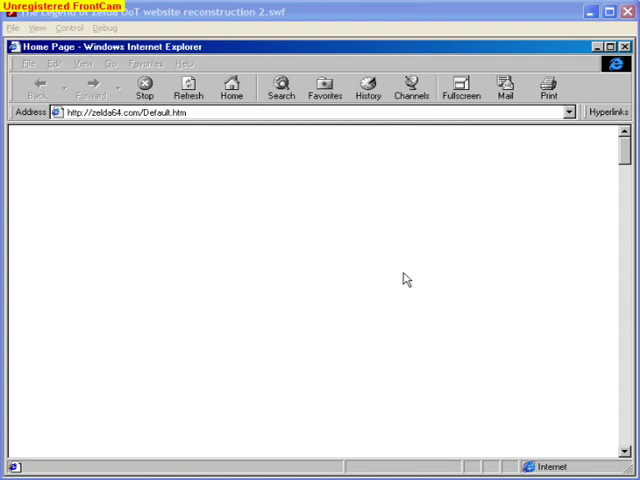
click(210, 110)
text(supercalifragilisticexpialidocious)
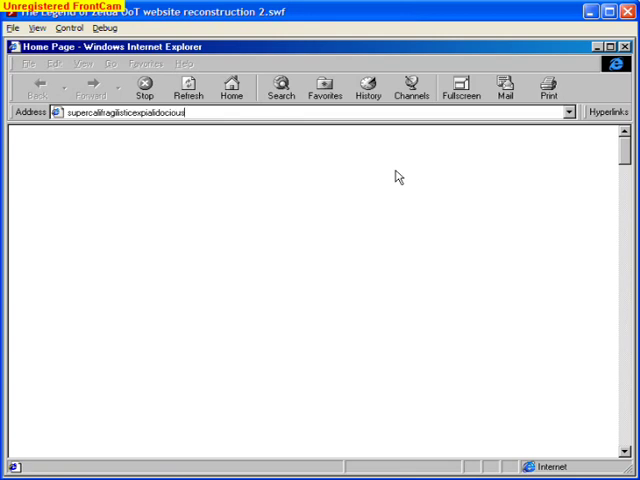
right_click(224, 191)
click(233, 191)
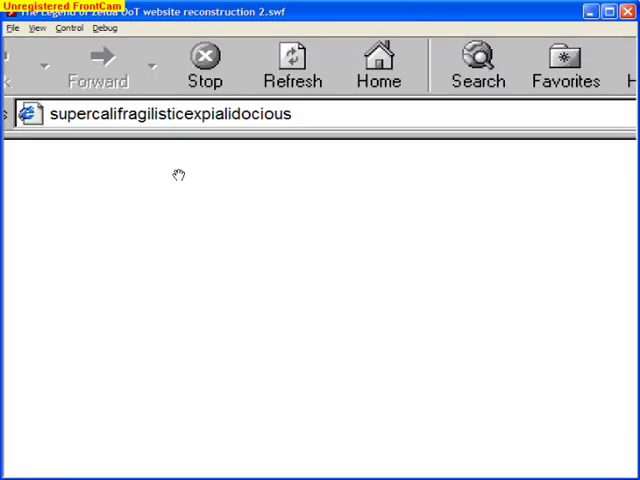
right_click(183, 172)
click(213, 180)
right_click(205, 180)
click(235, 190)
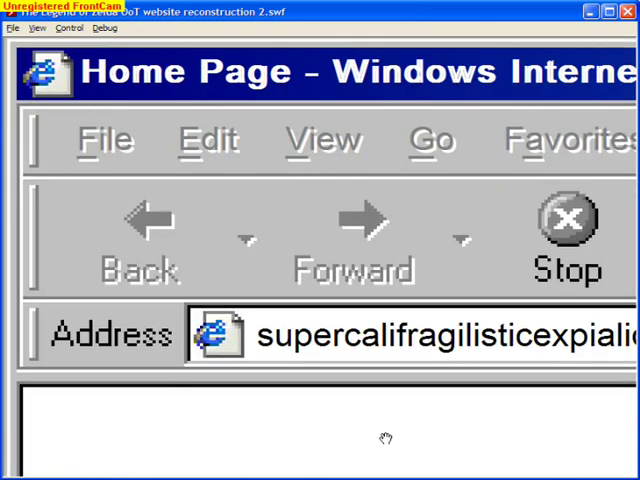
drag(386, 438, 122, 437)
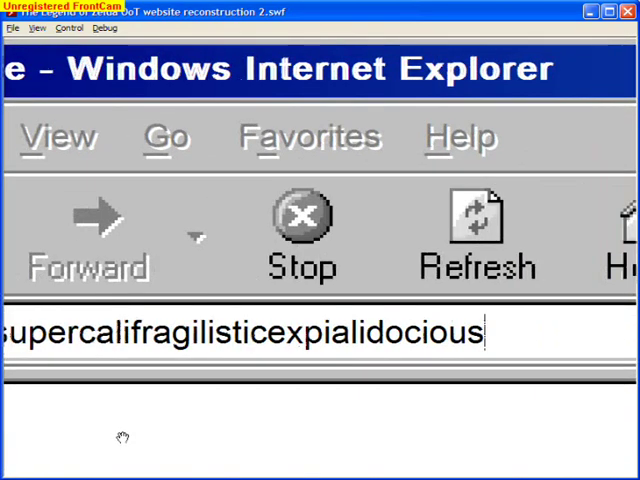
right_click(122, 437)
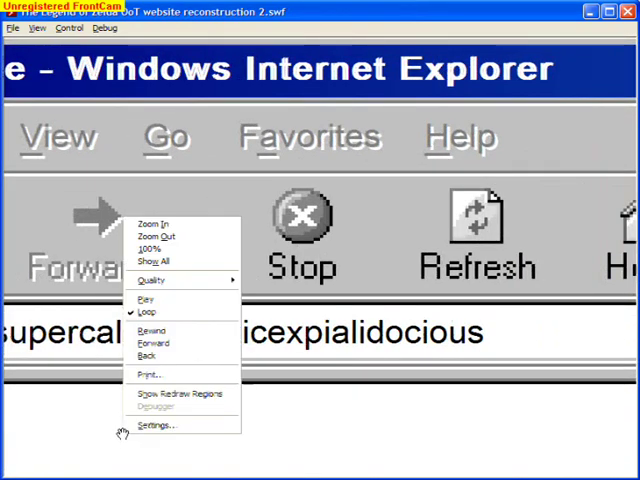
click(174, 259)
drag(100, 47, 196, 48)
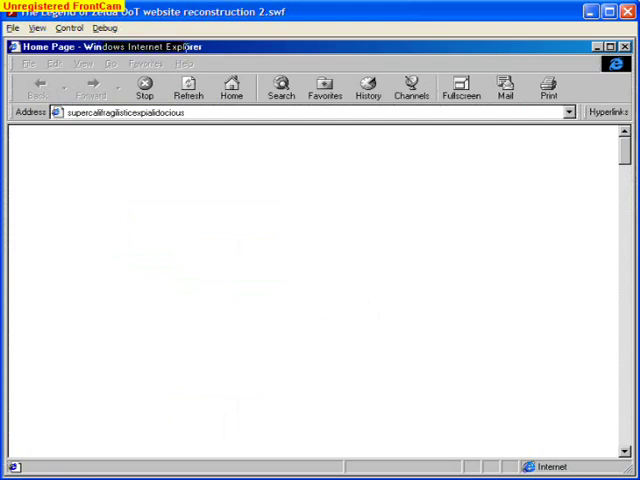
- Double-click words in the mock menu bar, including View, to select them
click(110, 112)
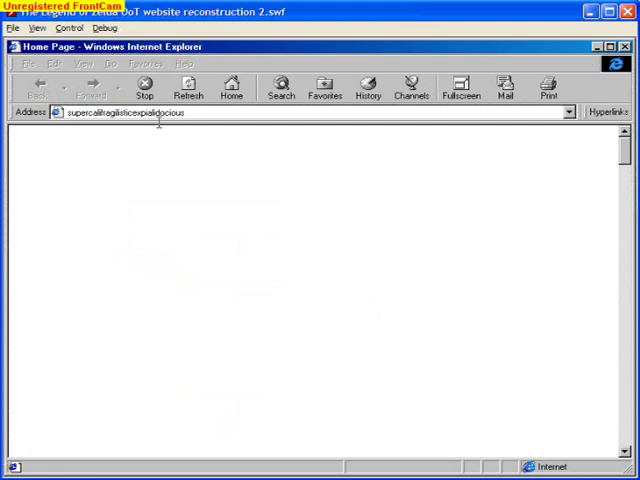
double_click(88, 64)
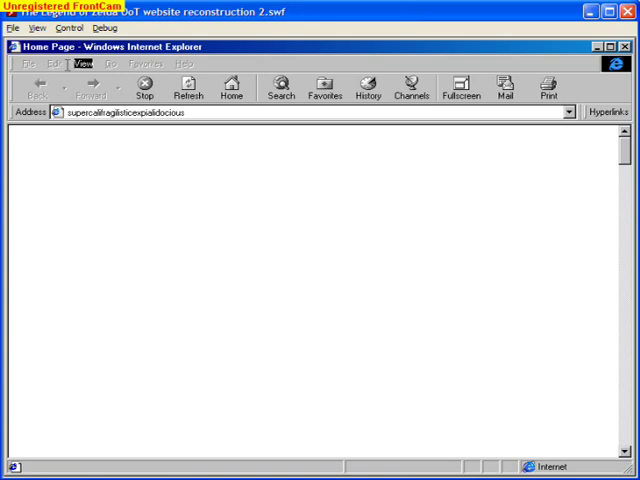
click(60, 65)
double_click(30, 64)
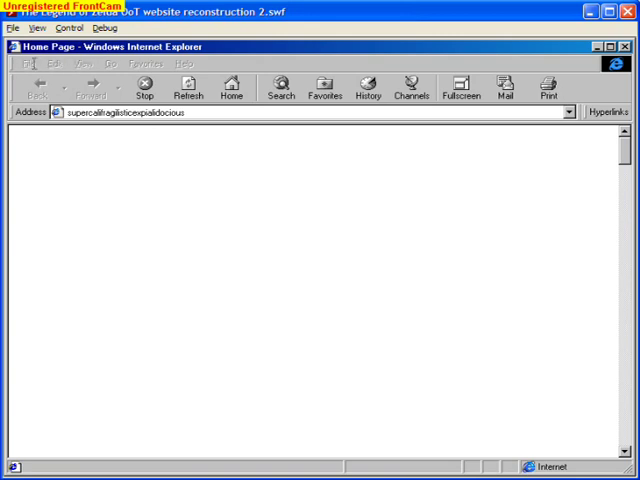
- Select and delete the long word in the mock address field
click(175, 130)
drag(184, 112, 66, 112)
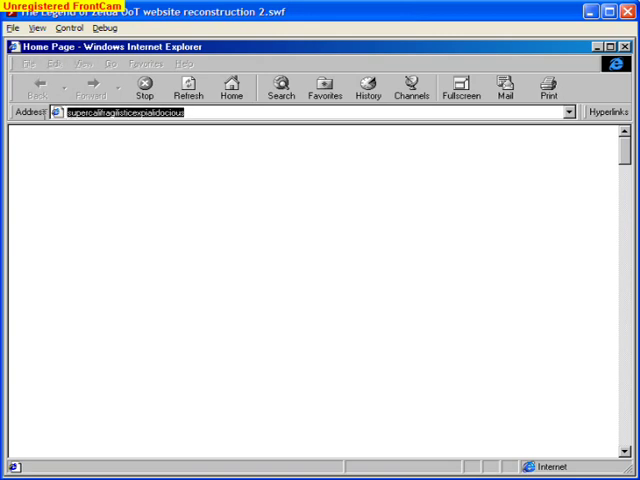
key(Delete)
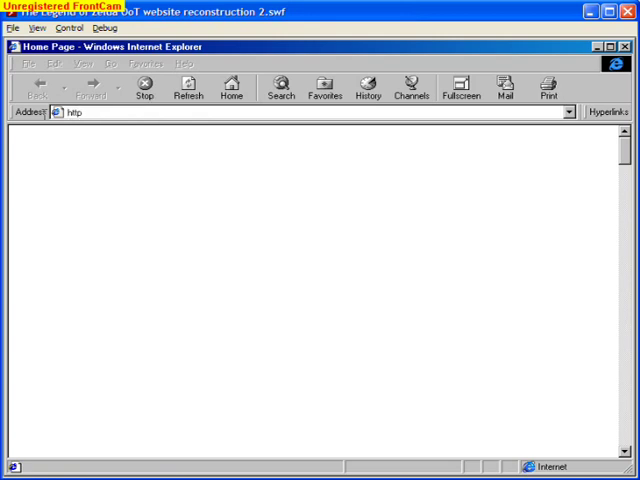
text(google)
text(.co.uk)
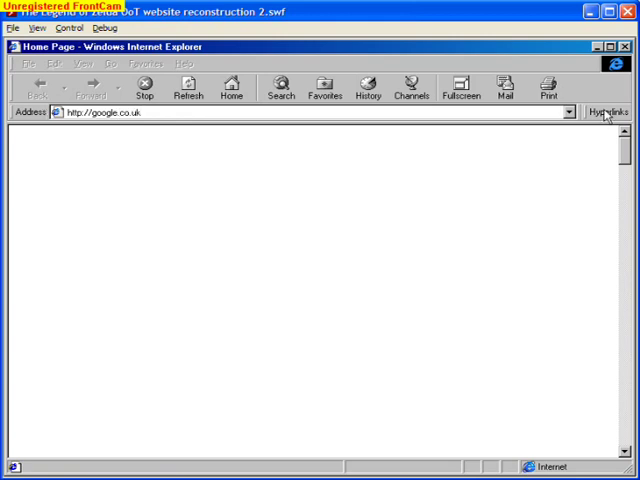
right_click(596, 112)
right_click(343, 110)
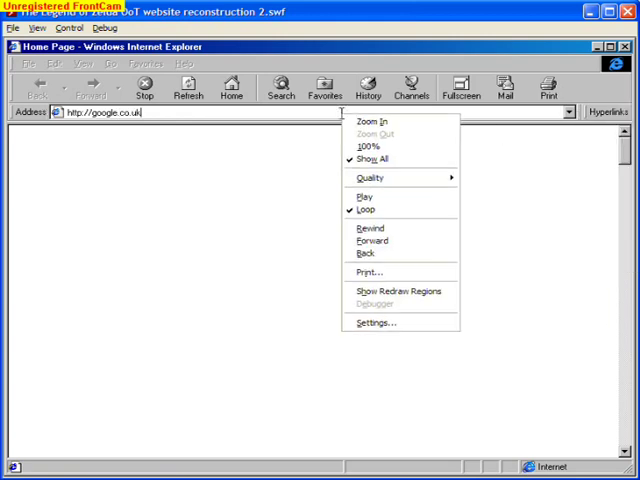
right_click(186, 154)
right_click(314, 165)
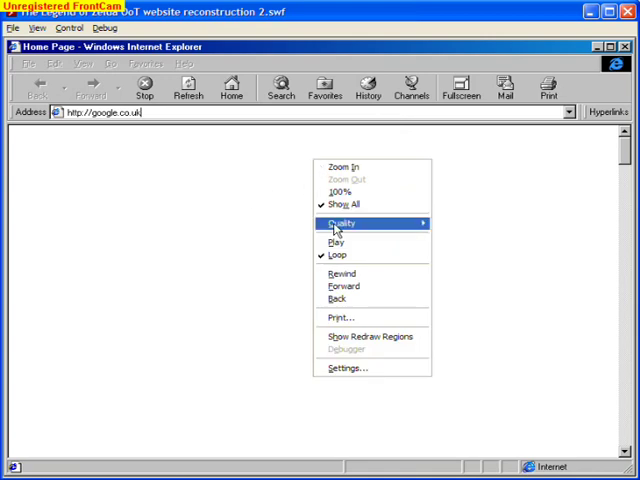
click(446, 224)
right_click(143, 178)
mouse_move(172, 236)
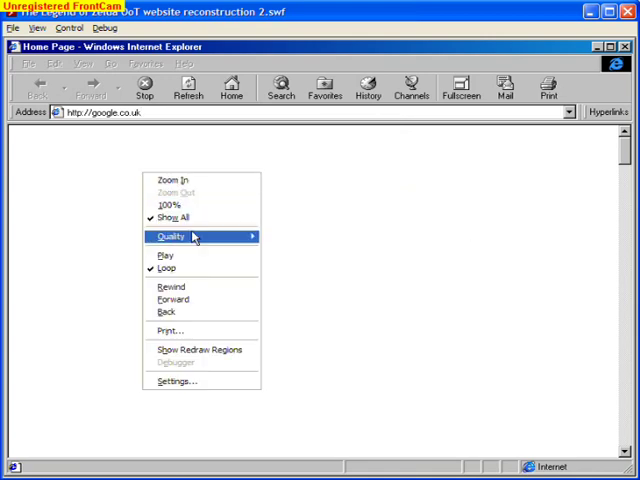
click(280, 261)
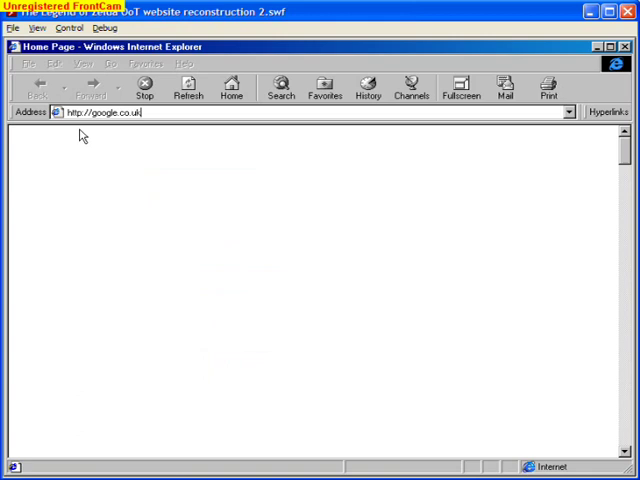